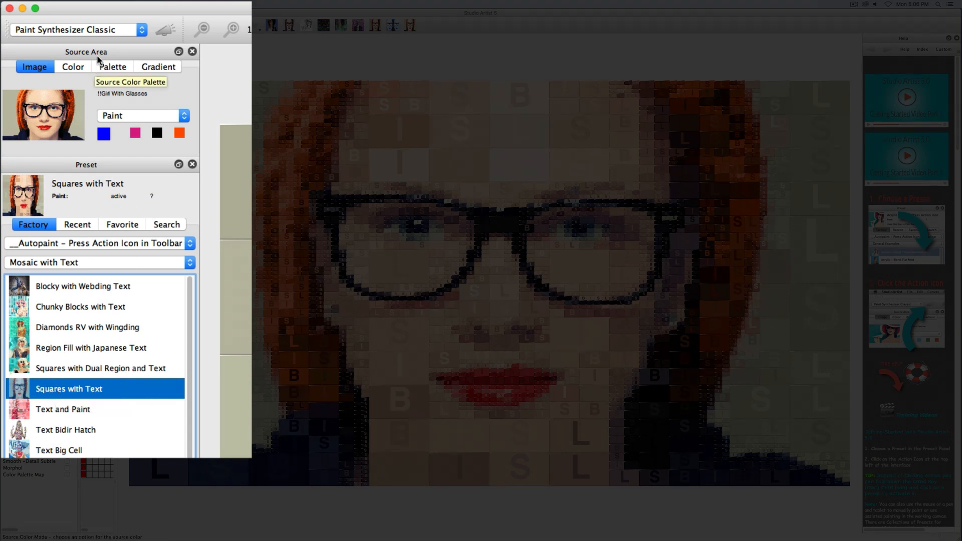
- Choose the Paint Synthesizer Classic operation and the Mosaic with Text collection in the __Autopaint factory category
click(97, 29)
click(94, 78)
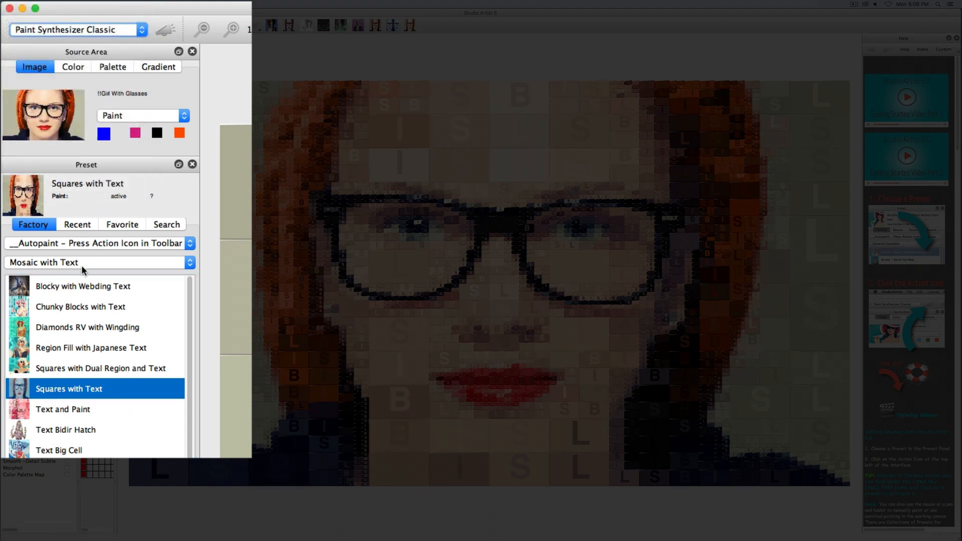
click(80, 241)
click(79, 241)
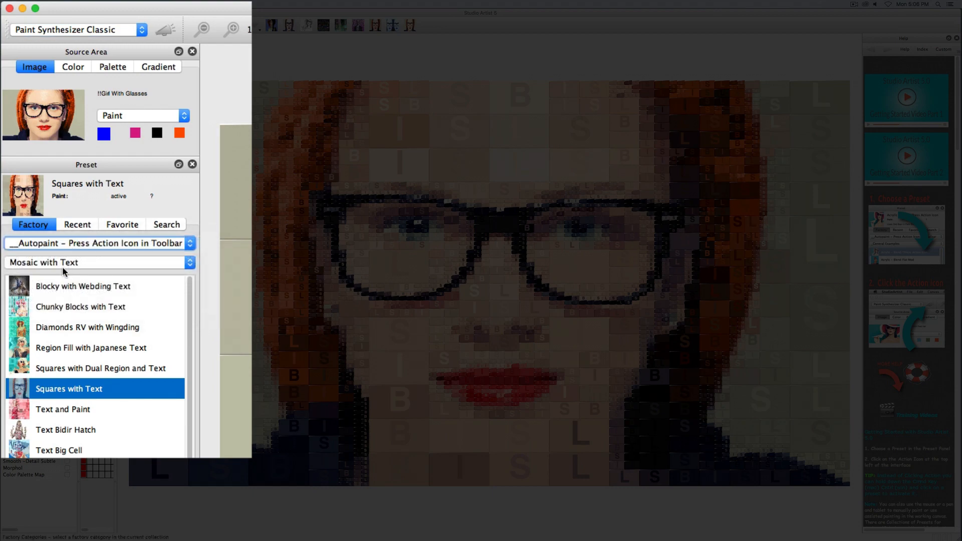
click(70, 262)
click(73, 286)
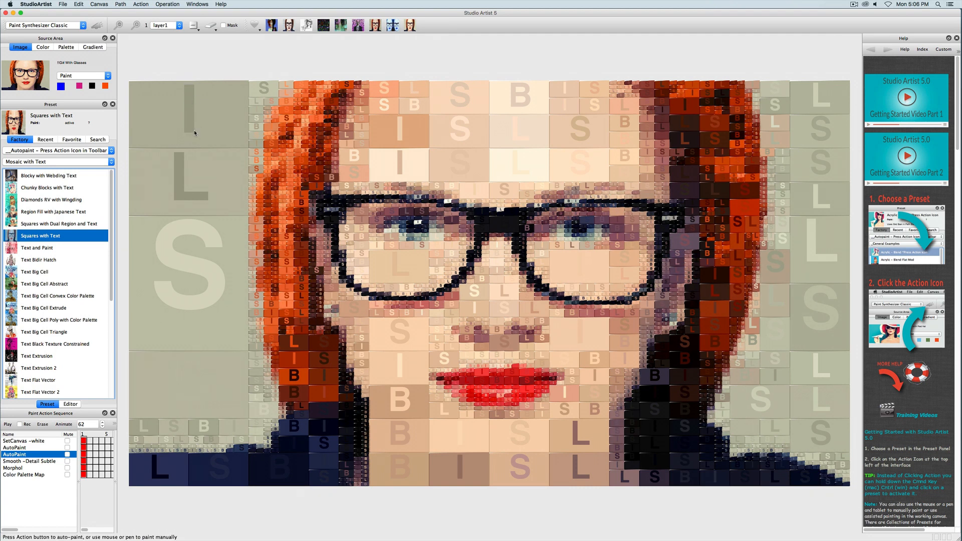
- Open the preset's Vector Output settings for editing and choose Vector - Raster Repeat as the Main Render Option
click(75, 404)
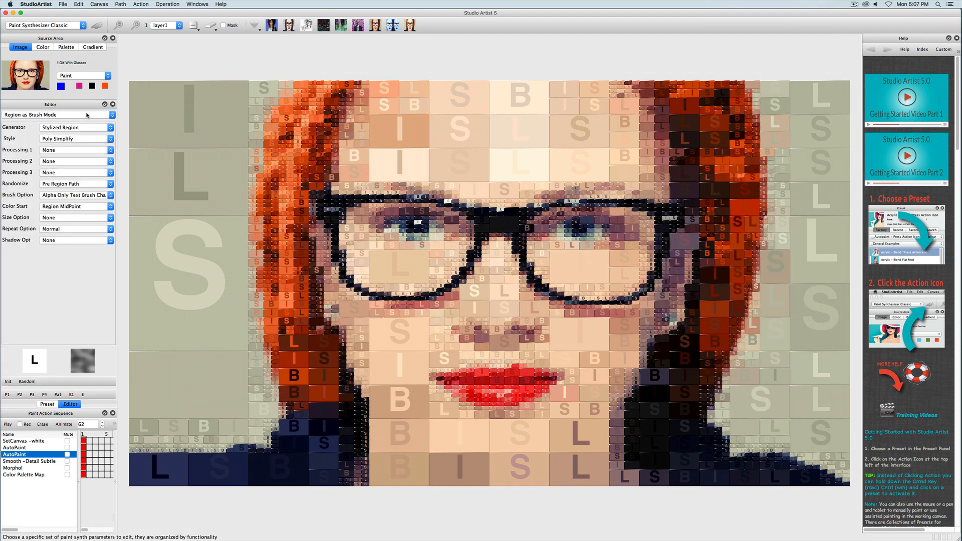
click(88, 115)
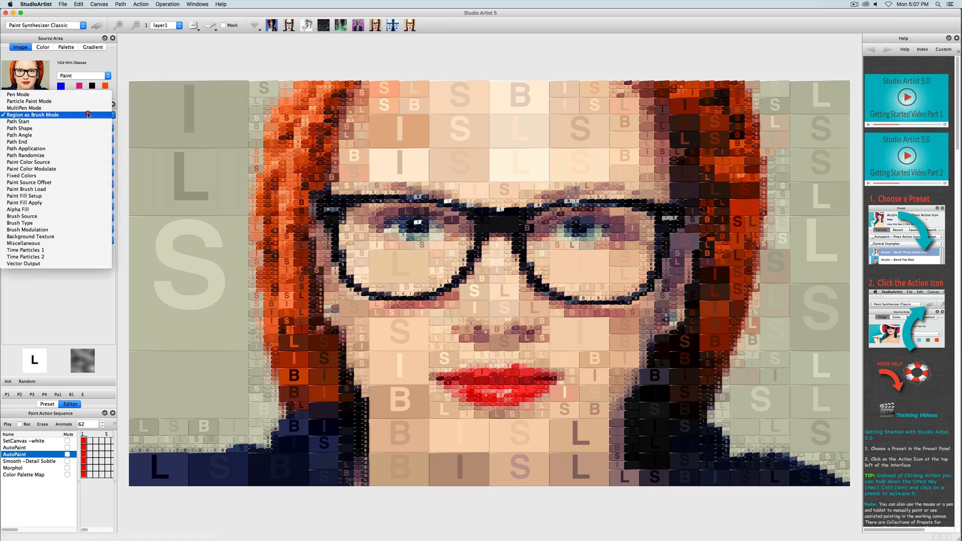
click(58, 261)
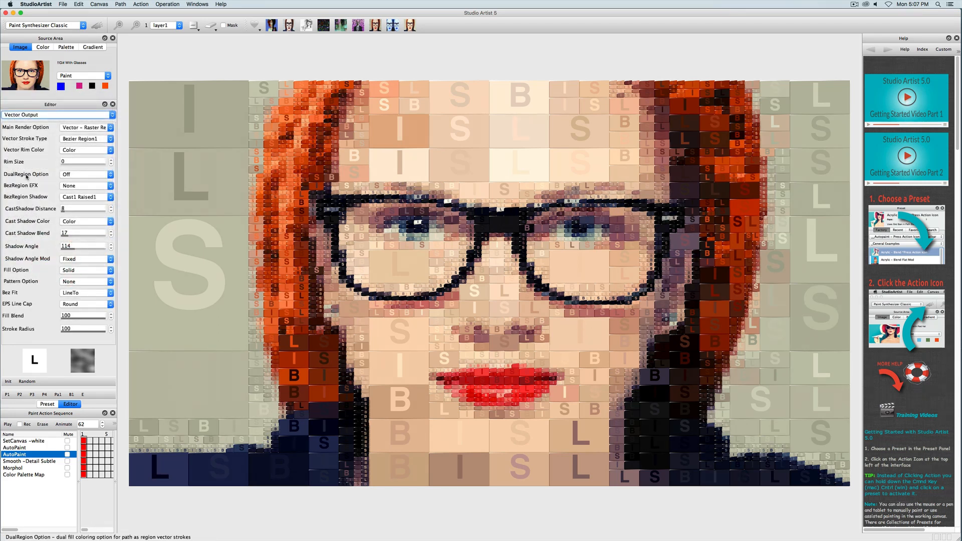
click(69, 128)
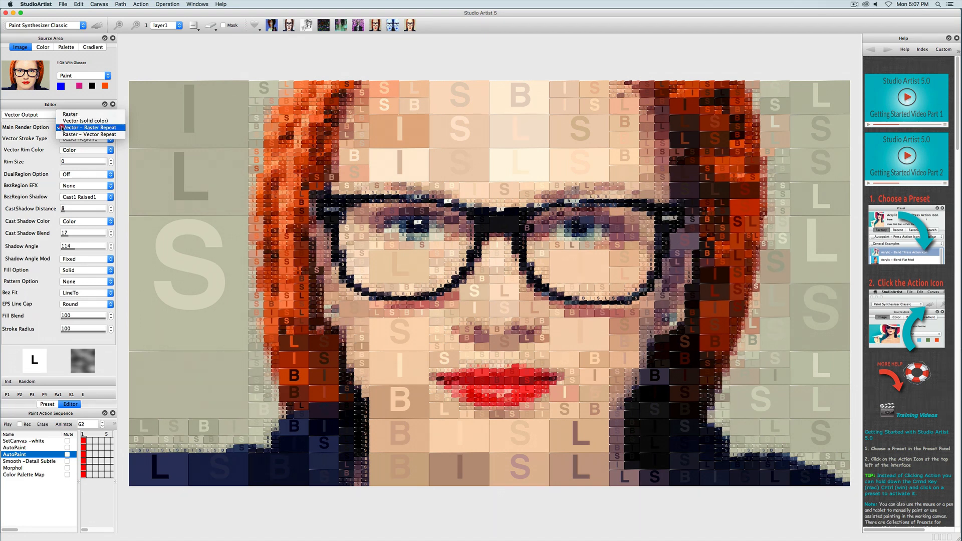
click(94, 129)
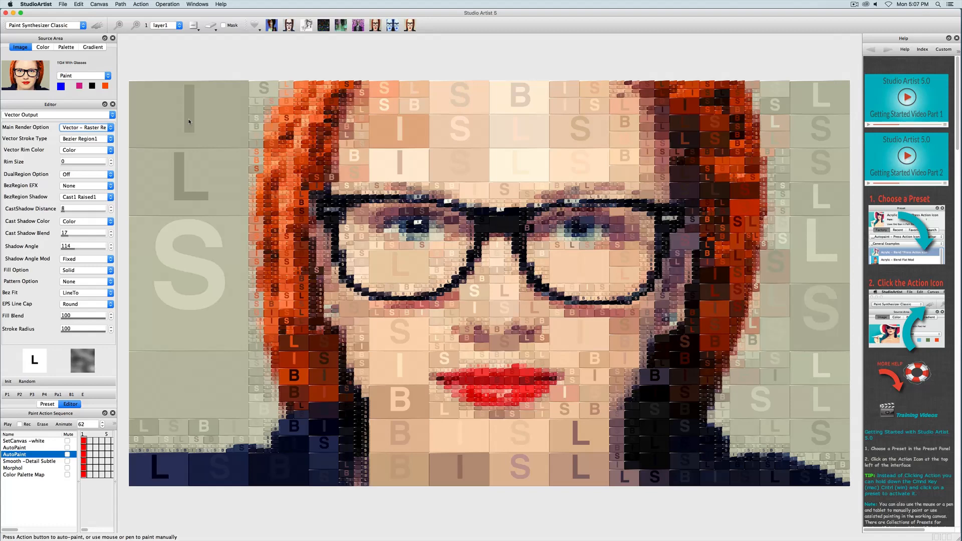
- In the Brush Source settings, keep Text as the source and set TB Style to Normal
click(80, 115)
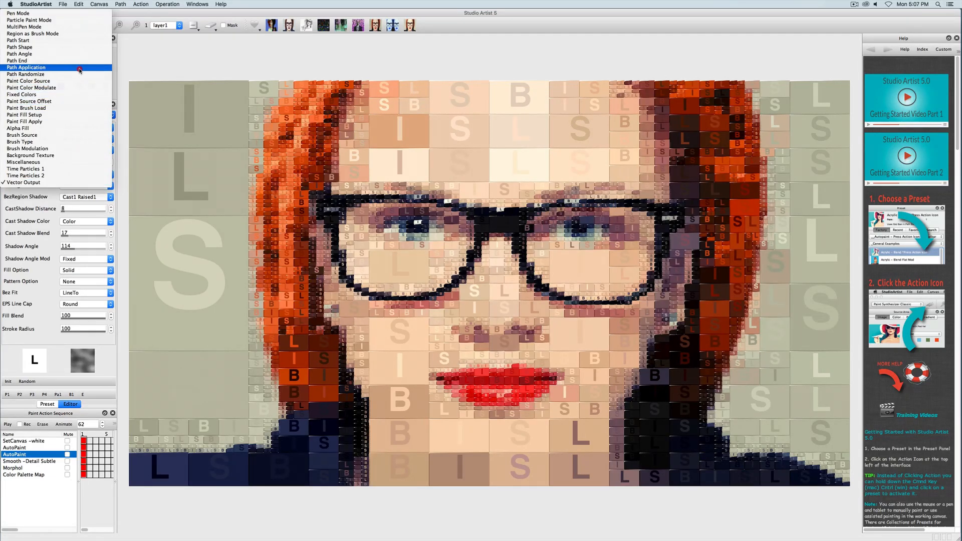
click(35, 67)
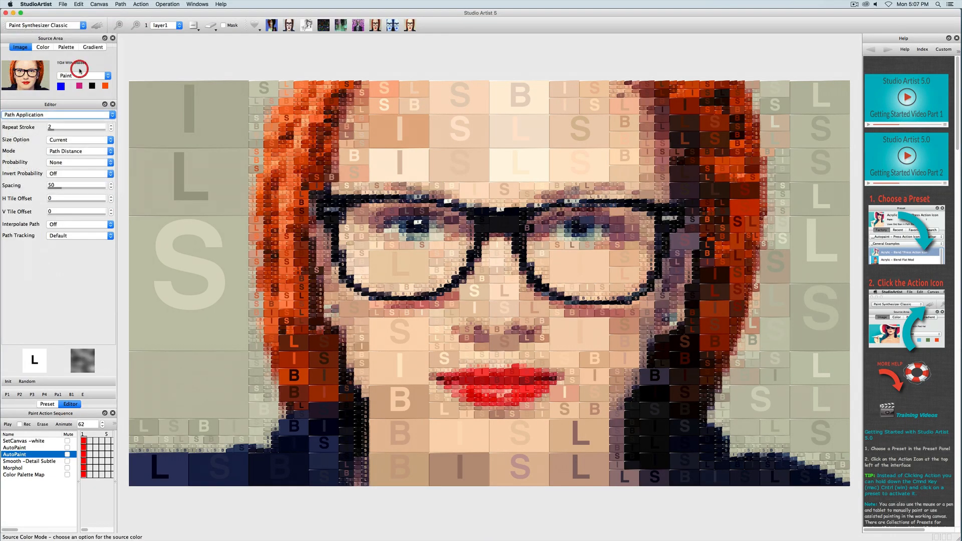
click(62, 115)
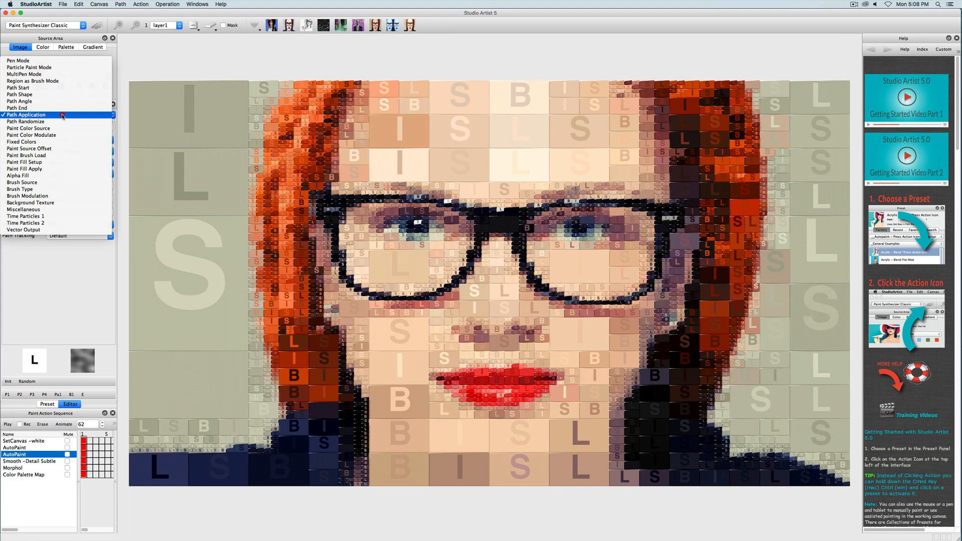
click(18, 184)
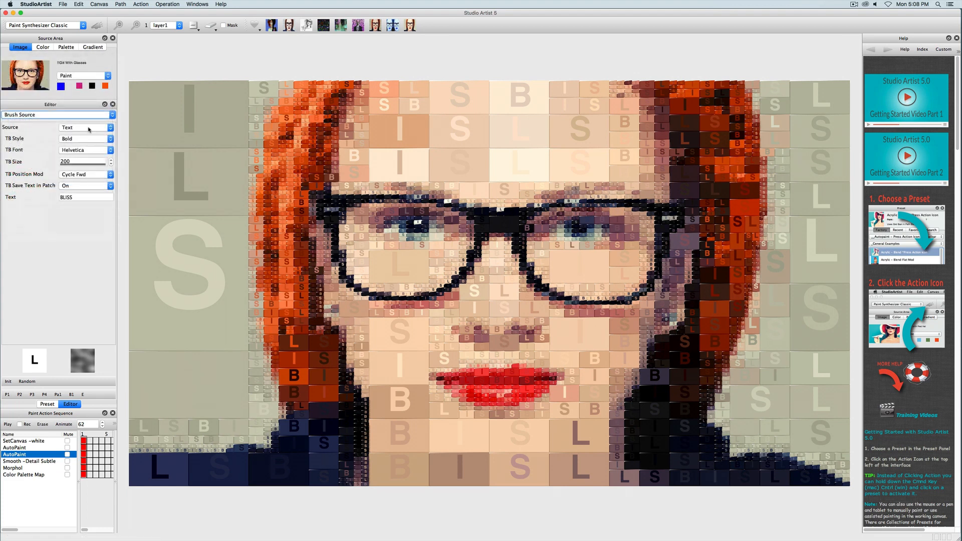
click(74, 128)
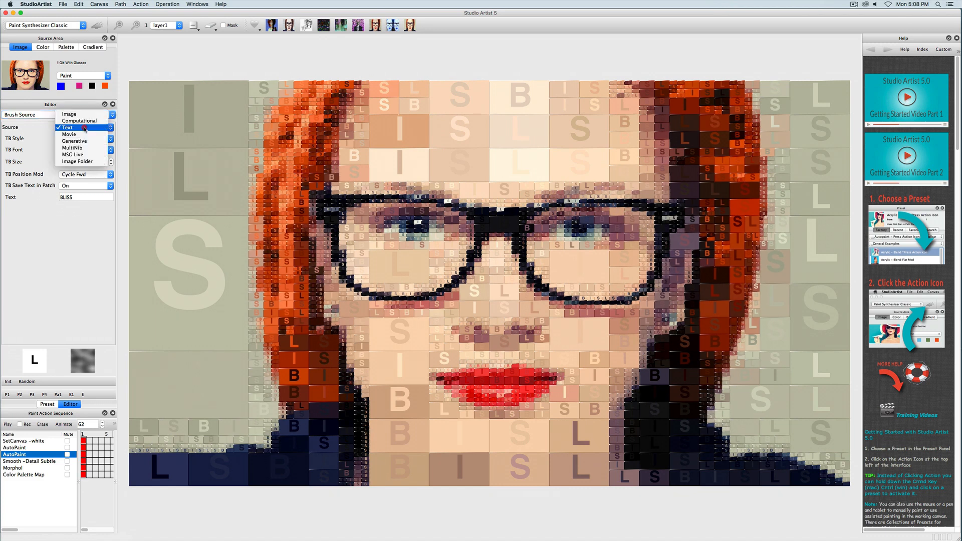
click(54, 140)
click(93, 138)
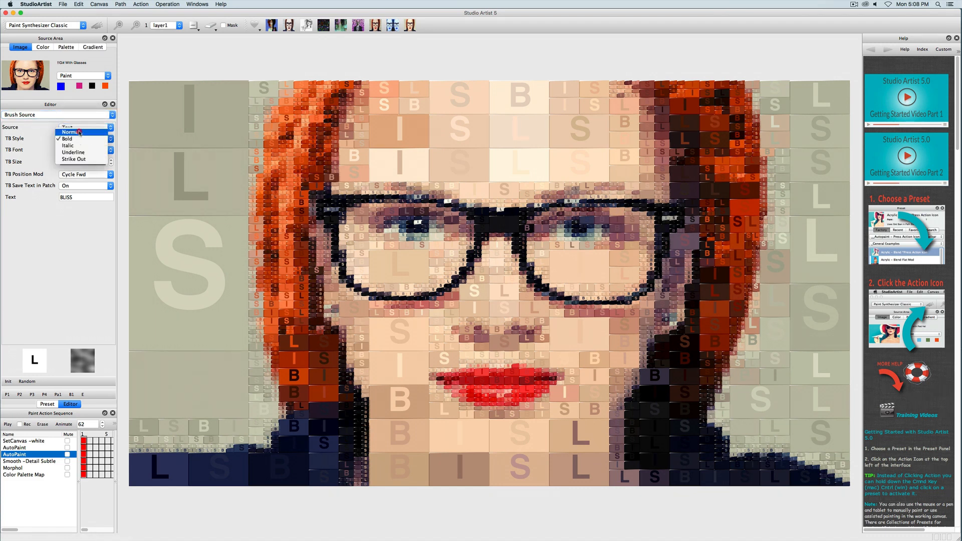
click(71, 132)
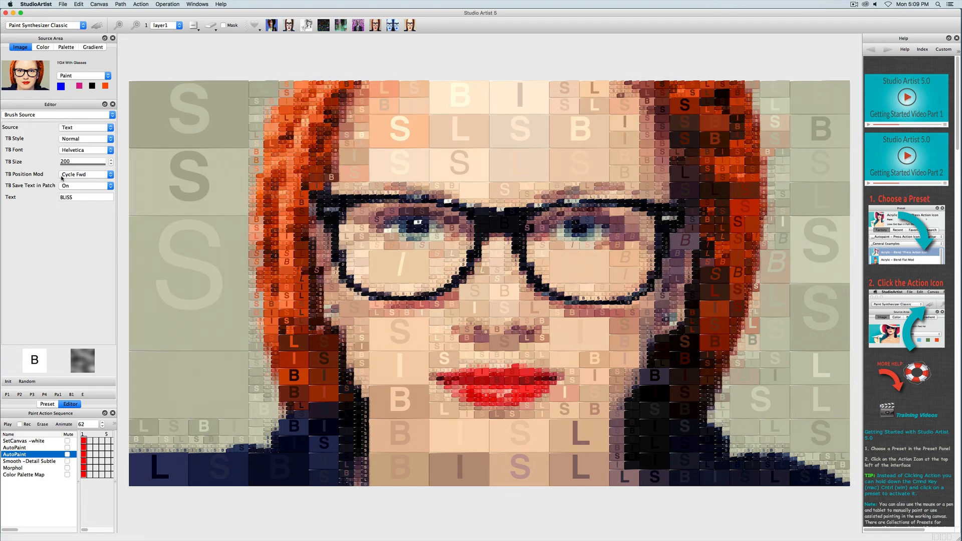
- Keep TB Position Mod at Cycle Fwd, set the brush text to Hello and repaint the canvas
click(63, 179)
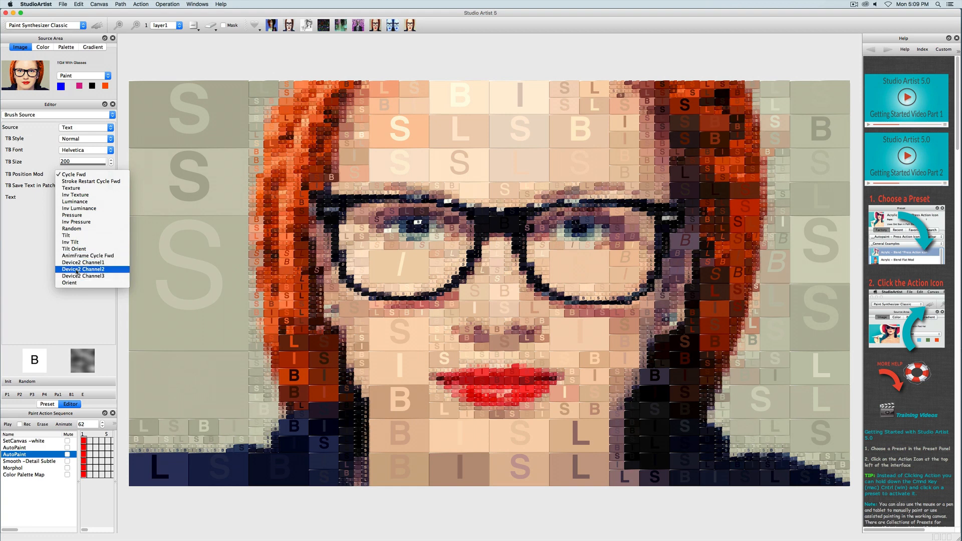
click(71, 175)
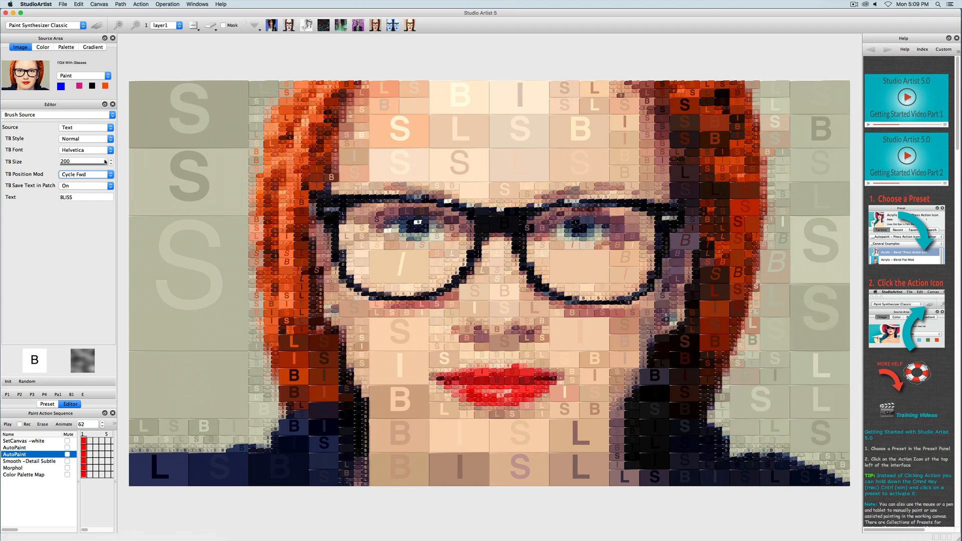
click(76, 186)
key(Tab)
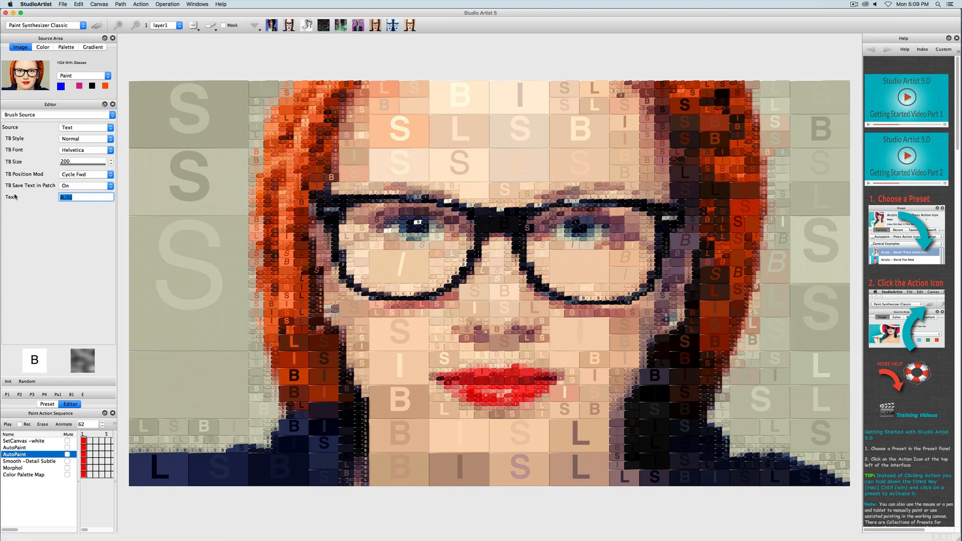
text(Hello)
click(97, 25)
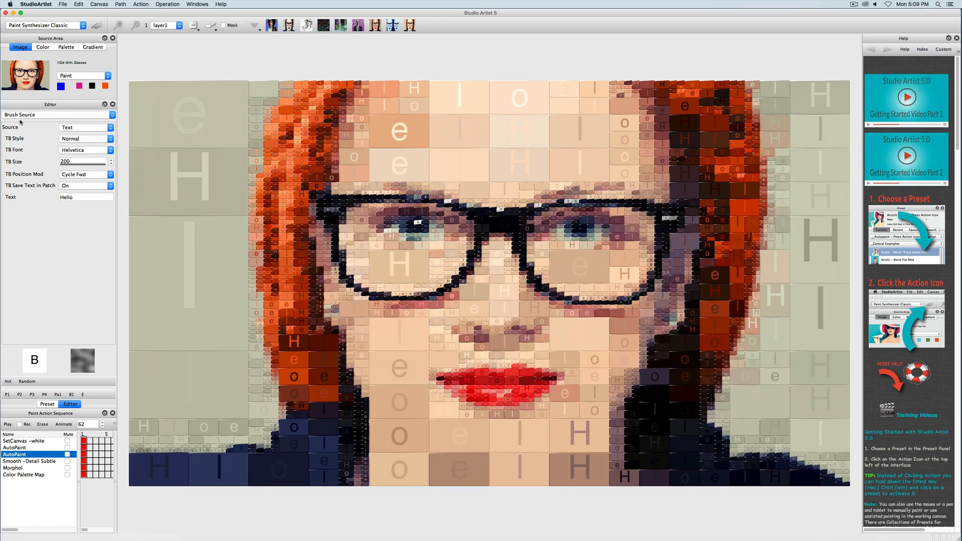
- Open the Brush Type settings and choose Source Alpha Brush
click(36, 115)
click(41, 142)
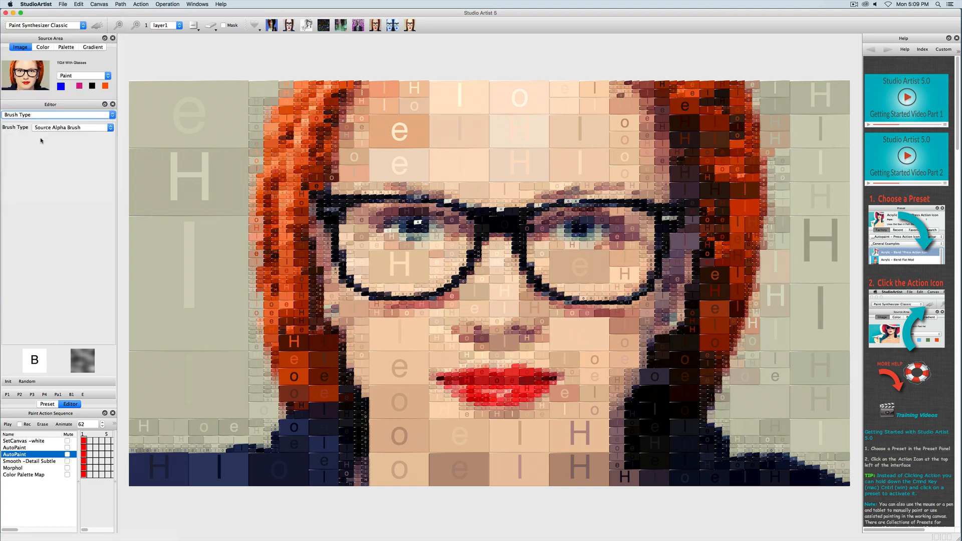
click(65, 128)
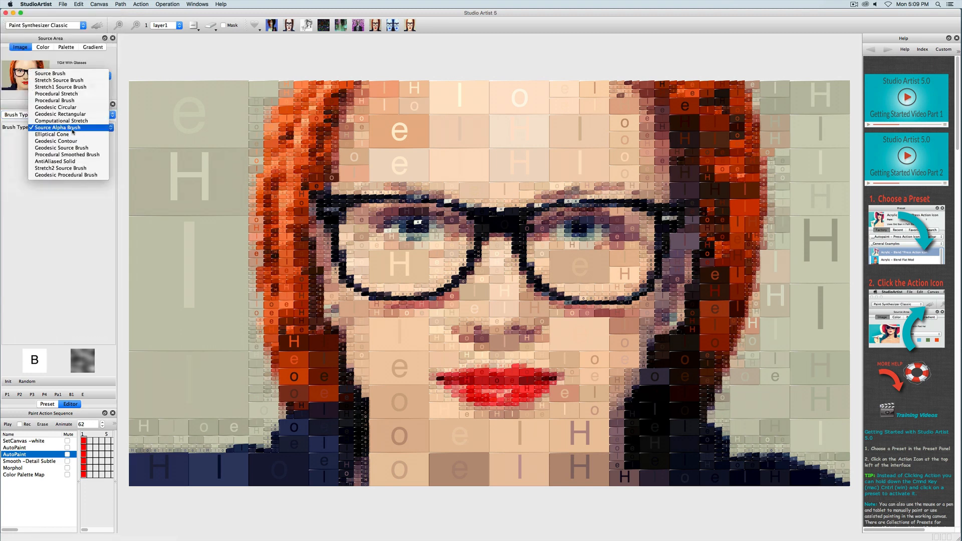
click(73, 130)
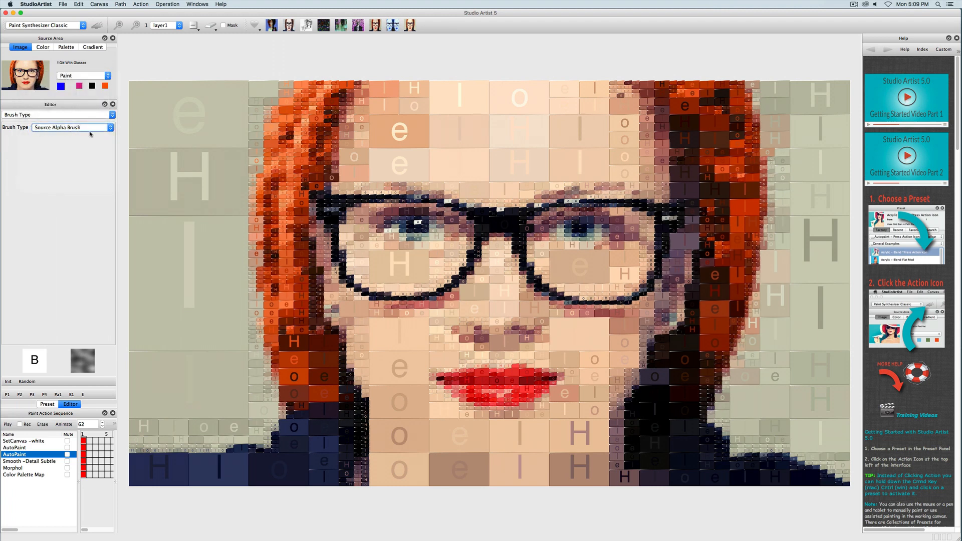
- In Region as Brush Mode, set the Brush Option to Alpha Only Text Brush Word
click(70, 114)
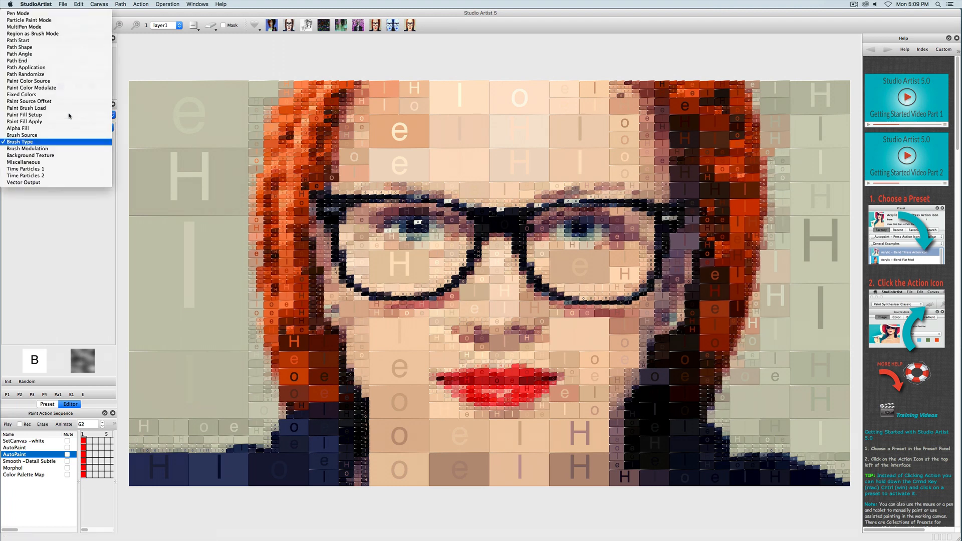
click(70, 34)
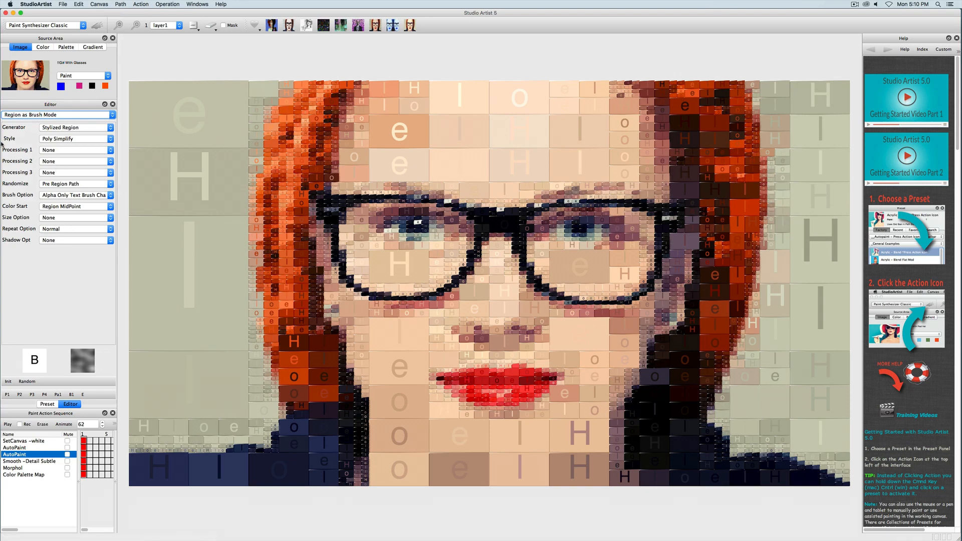
click(75, 195)
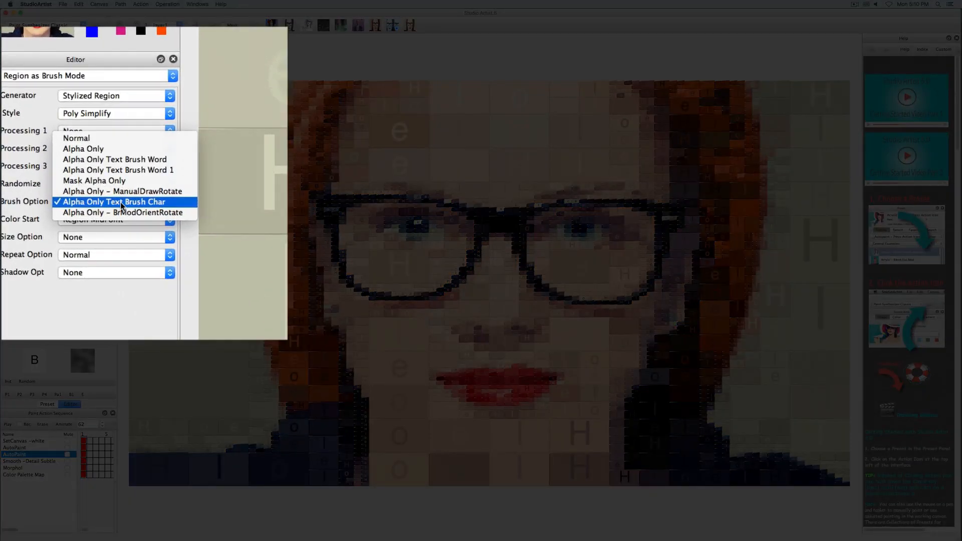
click(166, 206)
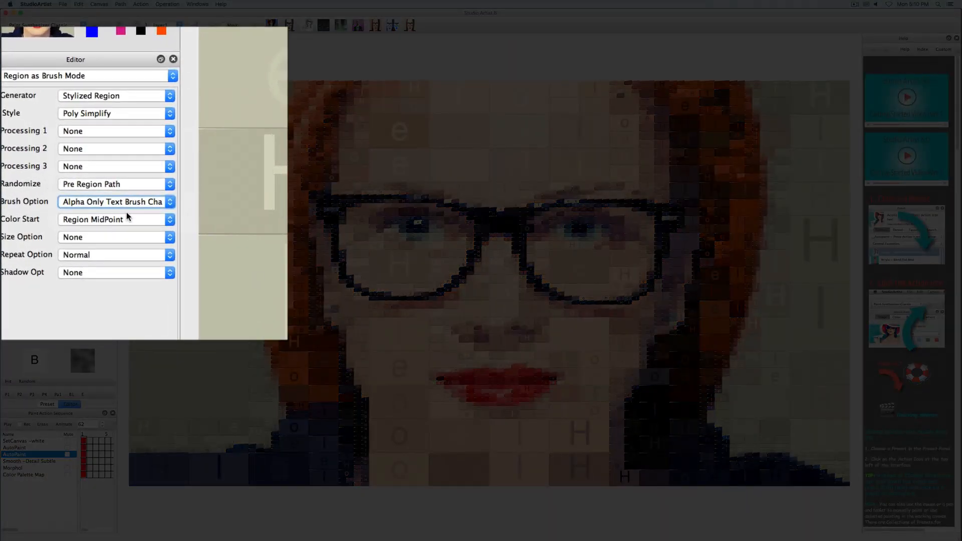
click(127, 204)
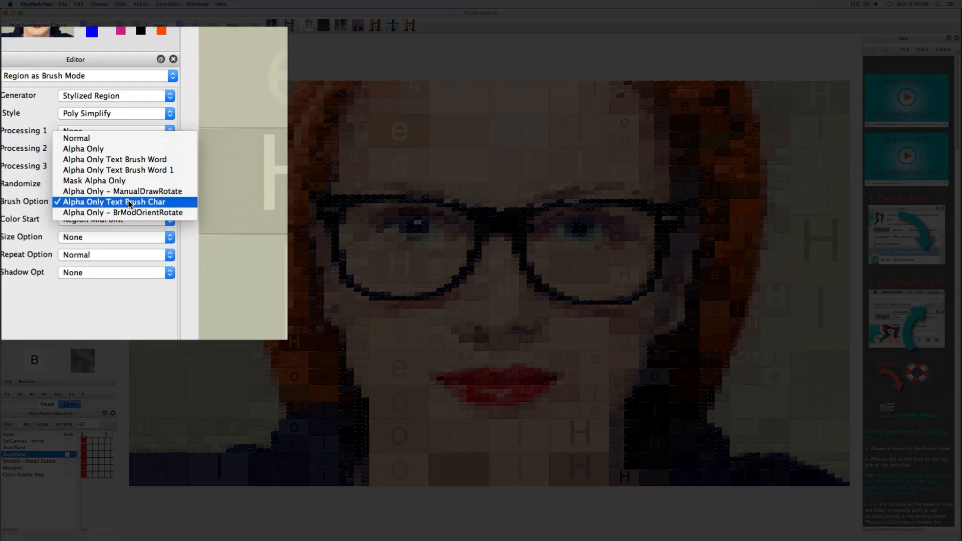
click(143, 158)
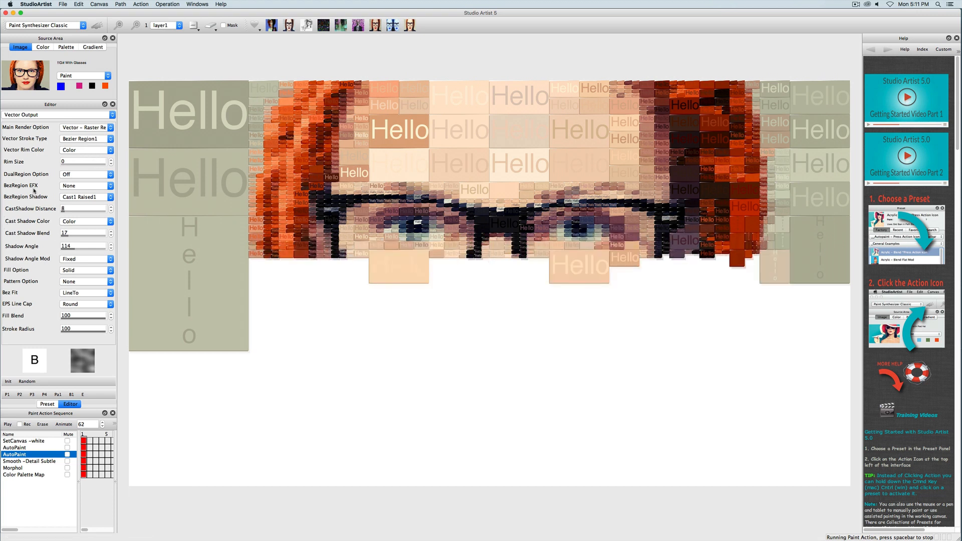
- Set the Color Mode of the Paint Color Source to Color Inverse and repaint the canvas
click(76, 152)
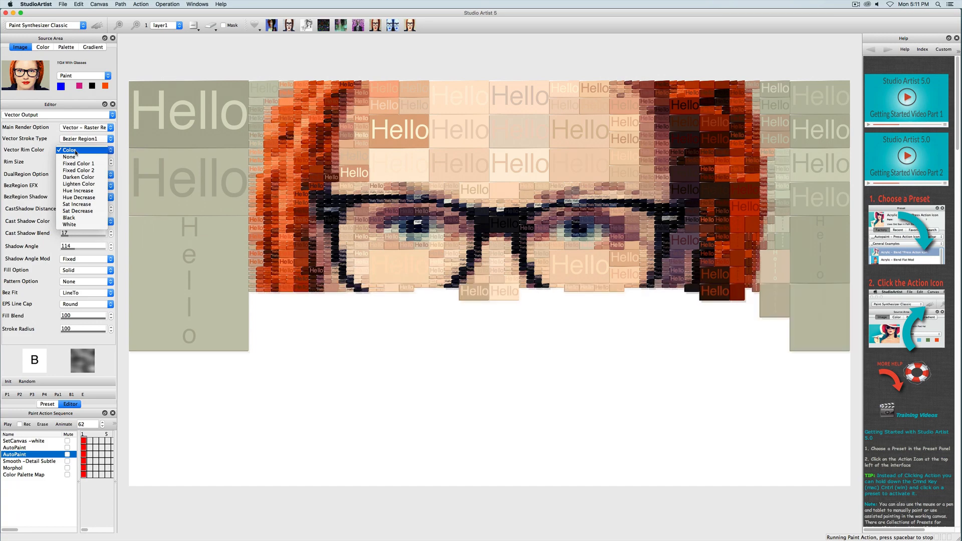
click(75, 151)
click(58, 116)
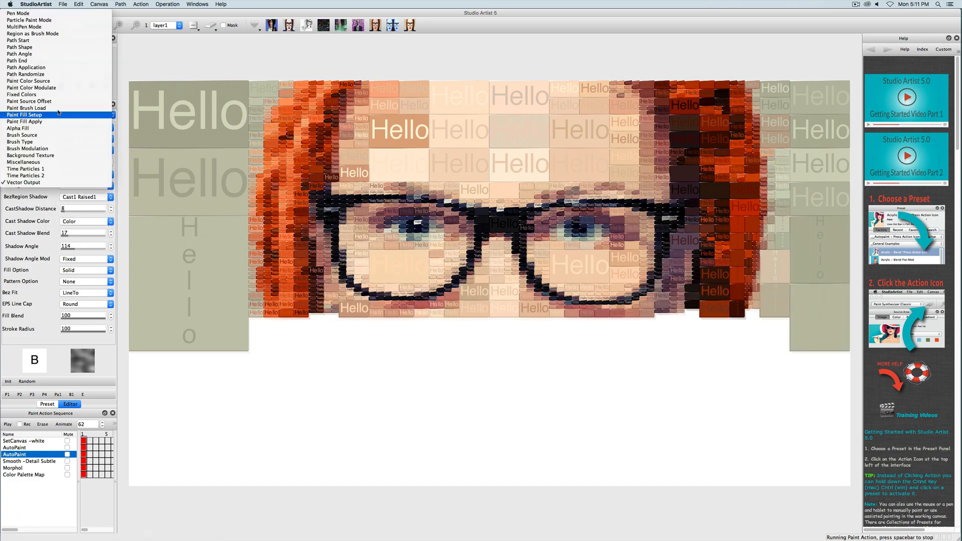
click(57, 82)
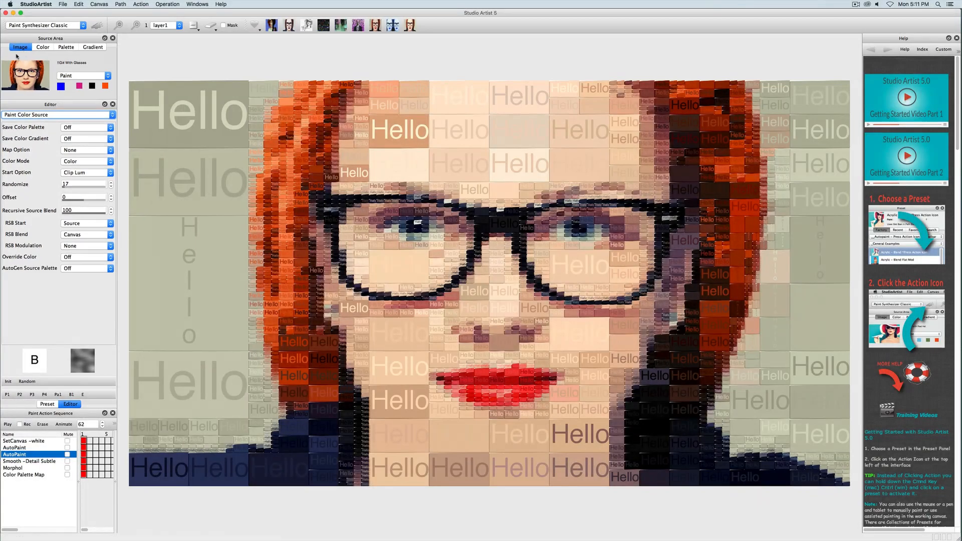
click(93, 161)
click(81, 168)
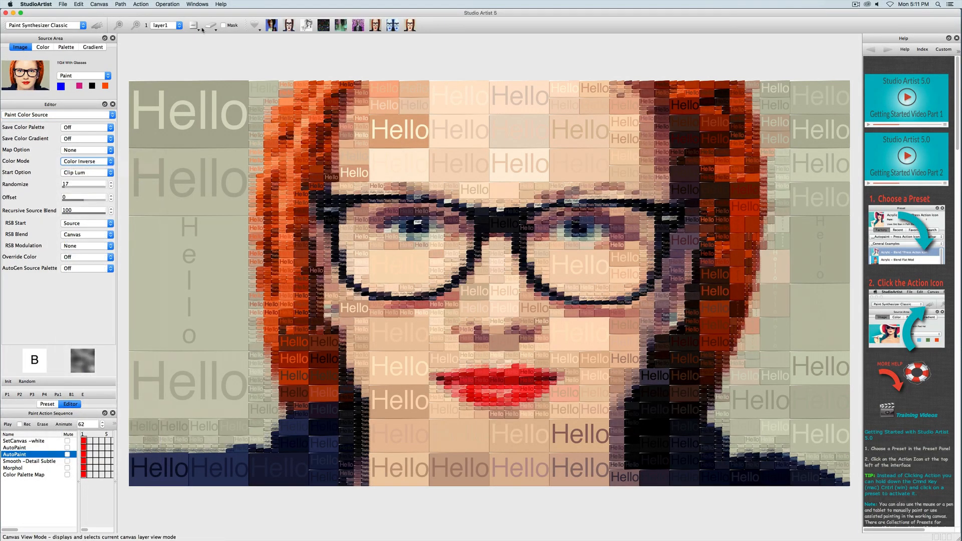
click(207, 27)
click(97, 25)
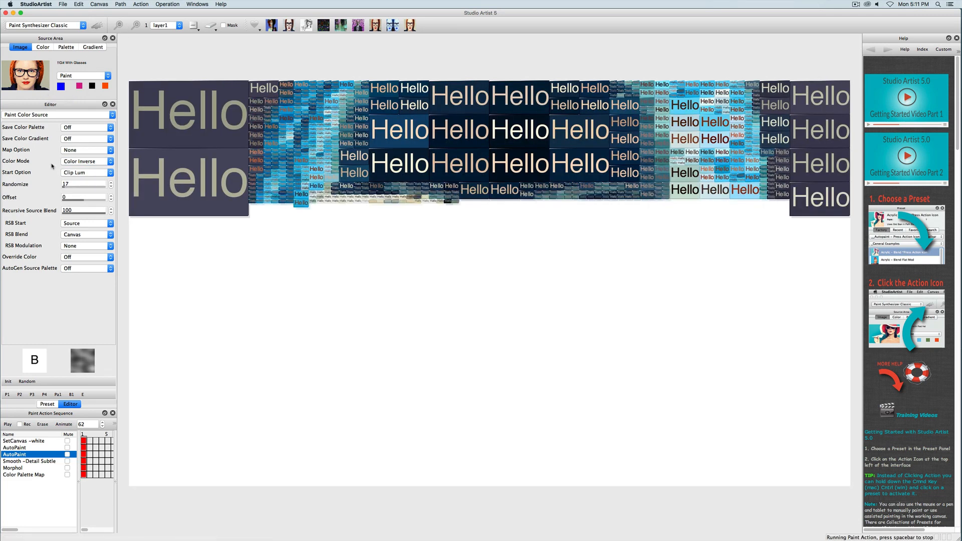
- While painting, try the Paint Color Source Color Modes MidLum_YIQ Color, Black Only, Primary Start Prob and Tri Opponent Prob in turn
click(77, 164)
click(83, 168)
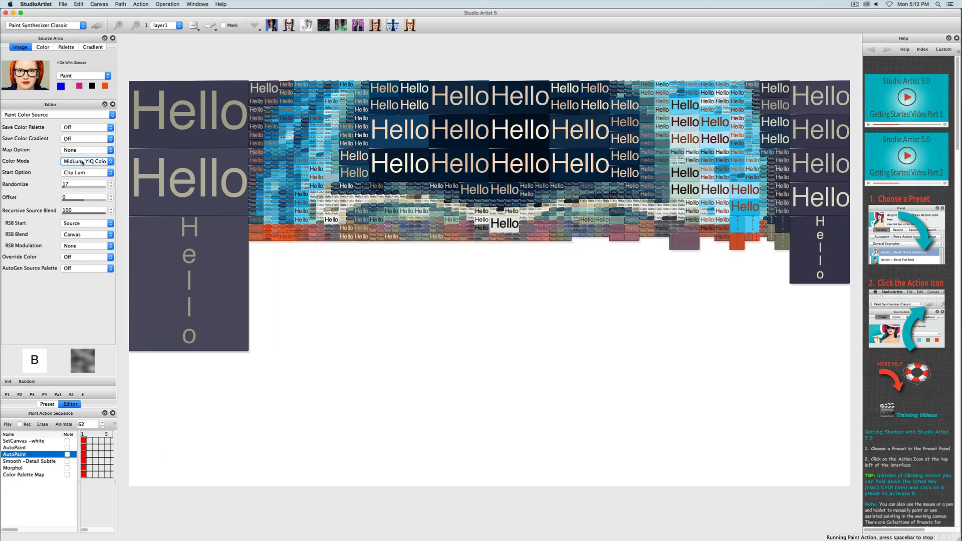
click(83, 162)
click(83, 175)
click(83, 163)
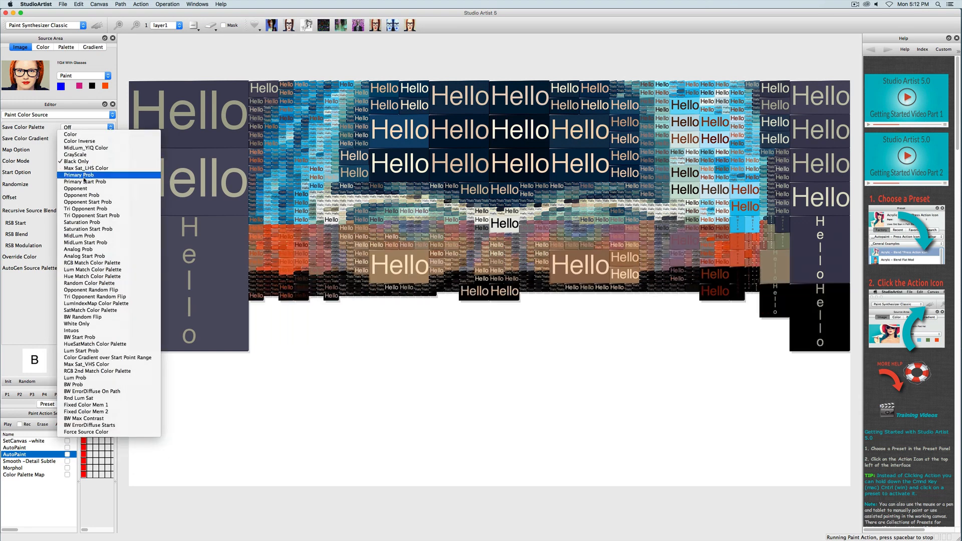
click(84, 182)
click(82, 161)
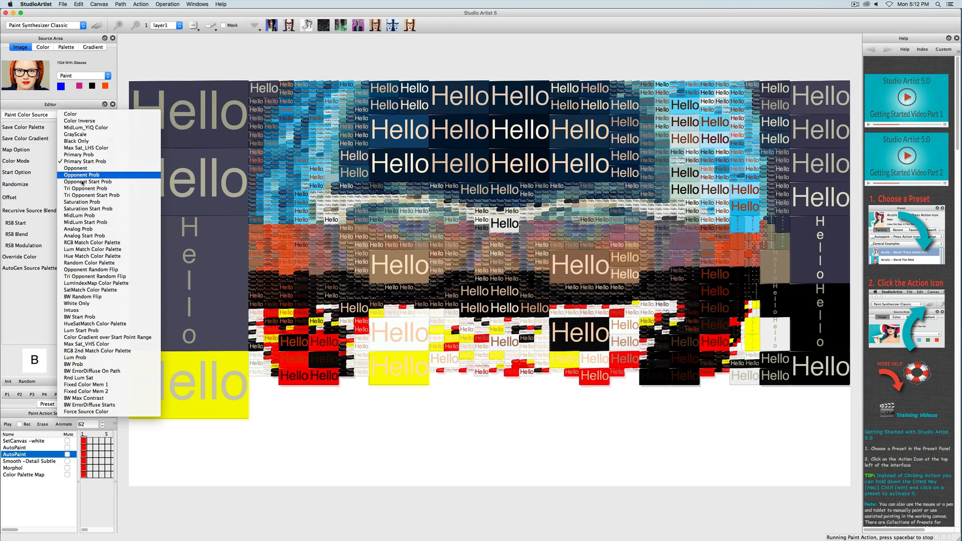
click(81, 192)
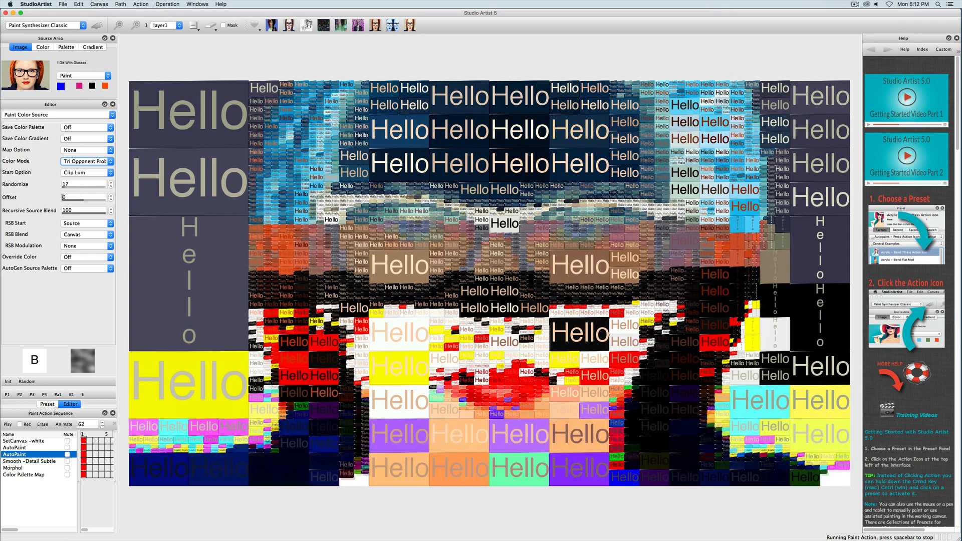
- Set the Color Mode of the Paint Color Source to Color and repaint the canvas
click(72, 162)
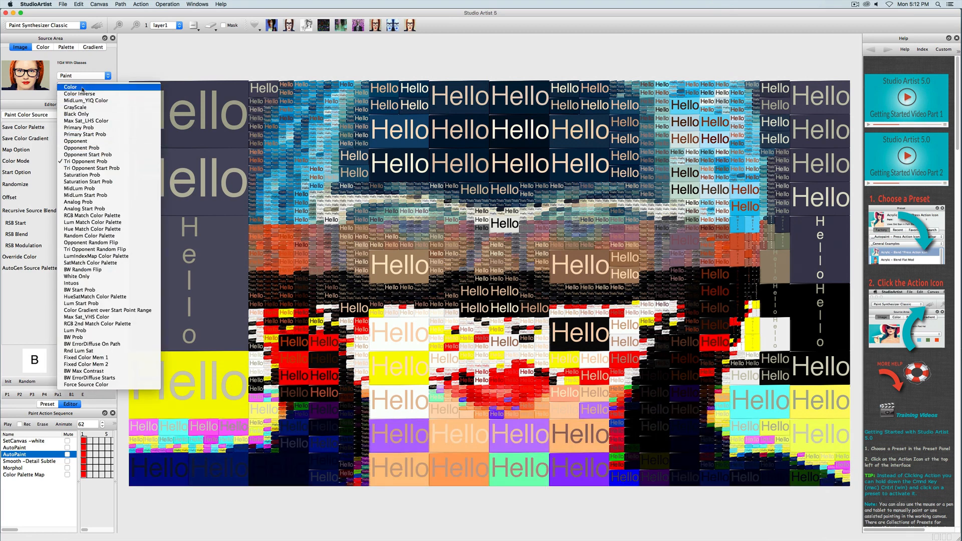
click(71, 87)
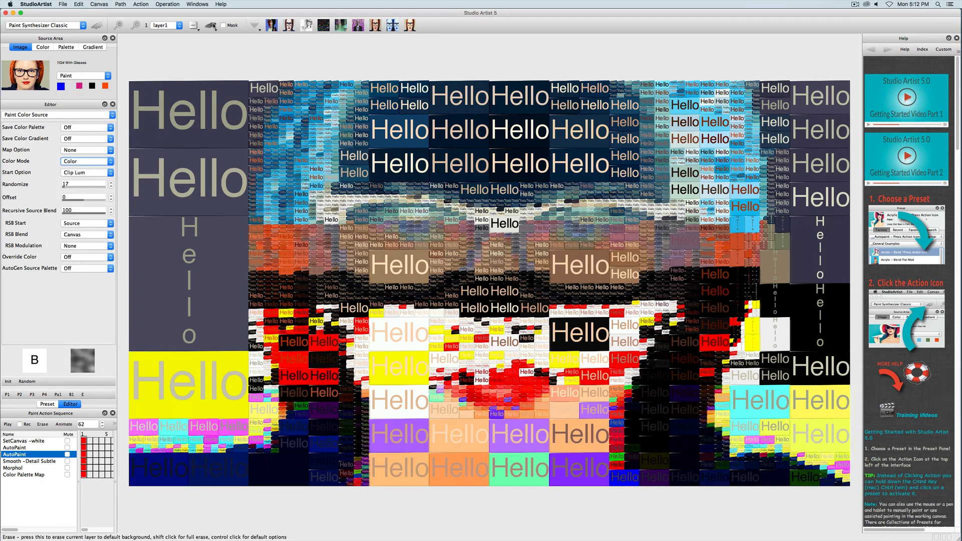
click(97, 27)
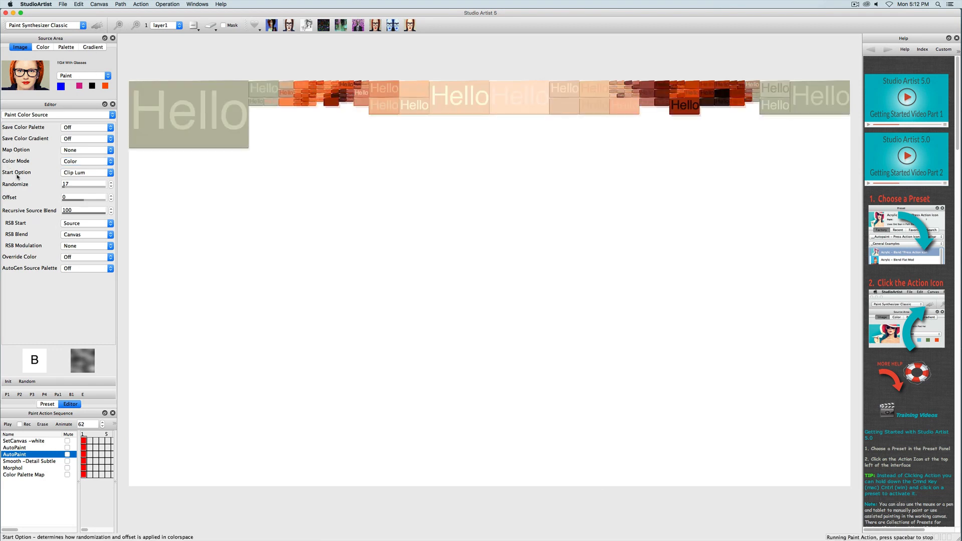
- Check the Fill From source in Paint Fill Setup, and open the Fixed Colors settings
click(56, 115)
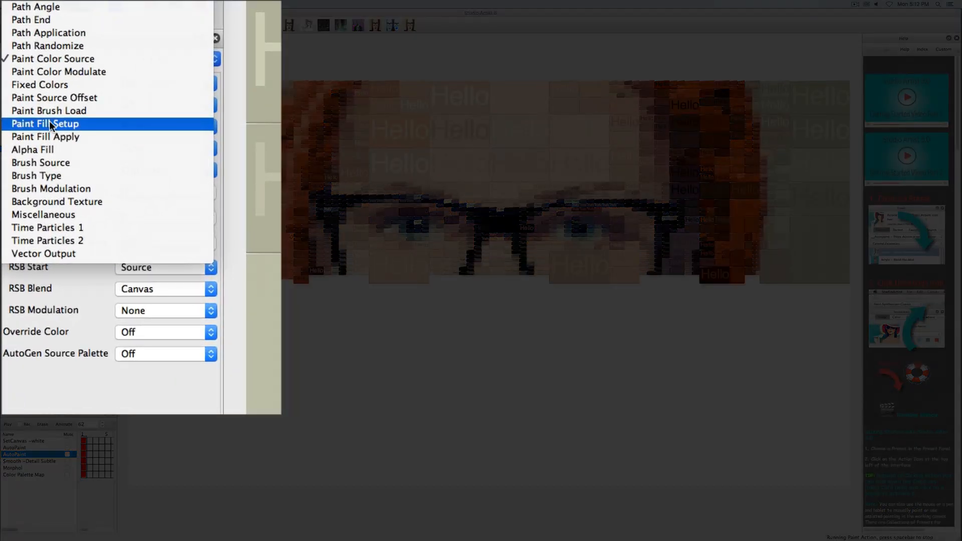
click(49, 124)
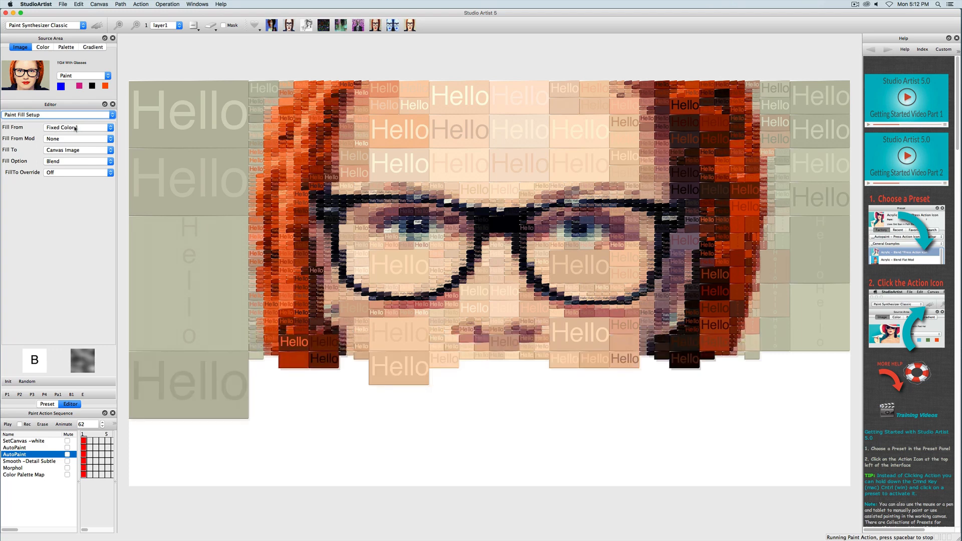
click(45, 115)
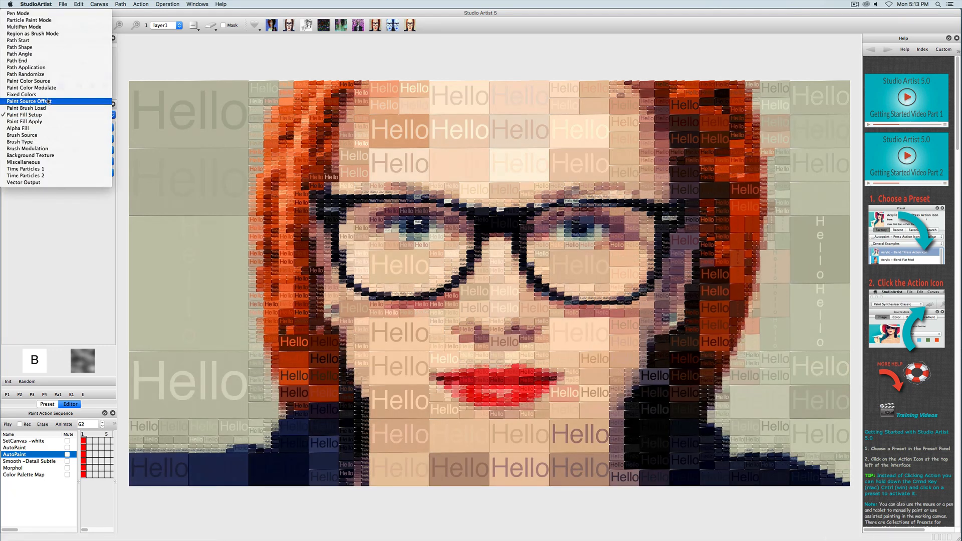
click(35, 96)
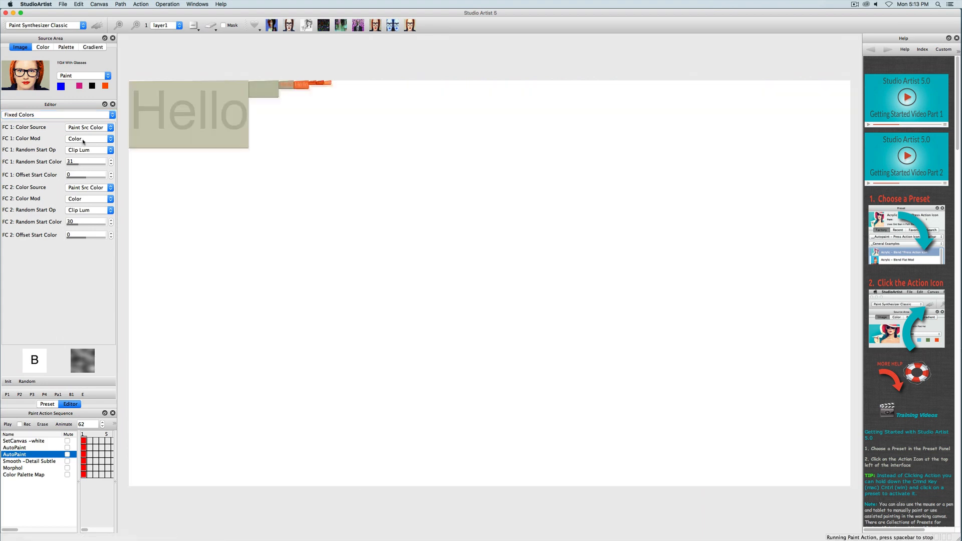
- While painting, try different FC 1 Color Mod options for the text color, including Inverse, MidLum_YIQ Color and Opponent Start
click(87, 139)
click(85, 148)
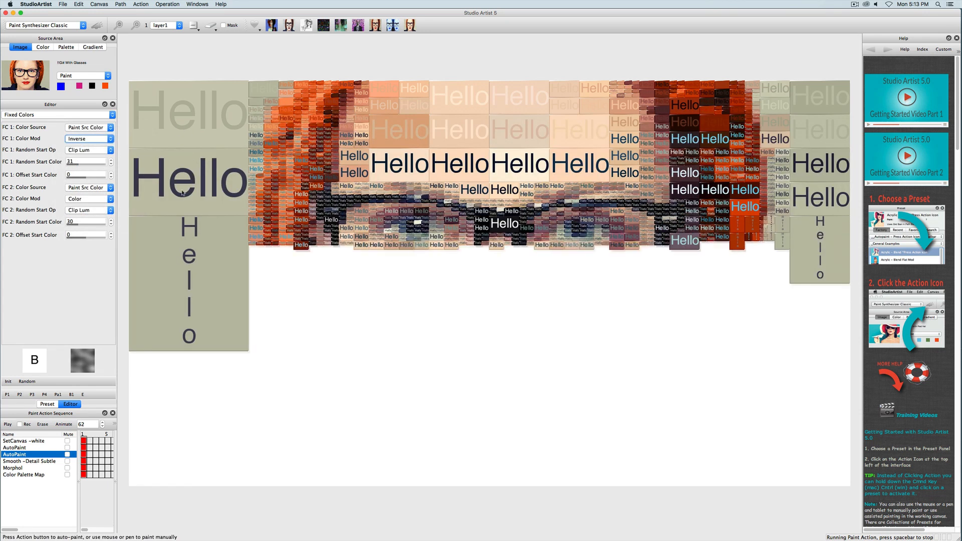
click(90, 139)
click(93, 145)
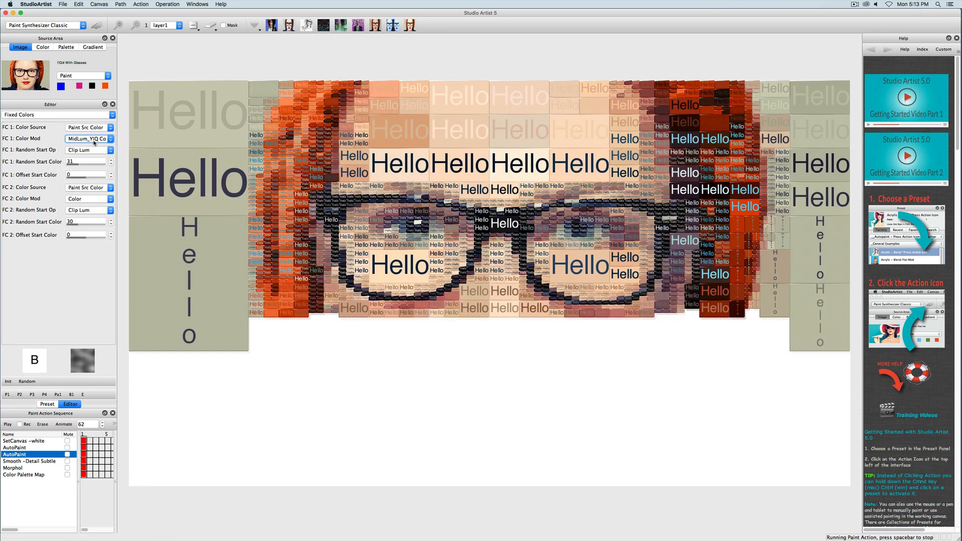
click(93, 145)
click(96, 153)
click(97, 143)
click(95, 159)
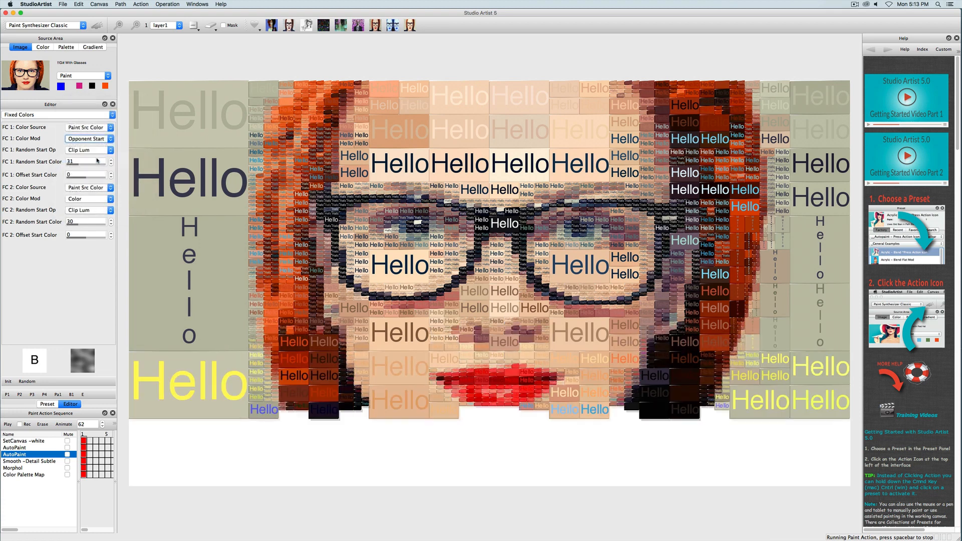
- Set the FC 1 Color Mod of the Fixed Colors to MidLum_YIQ Color and repaint the canvas
click(95, 138)
click(97, 106)
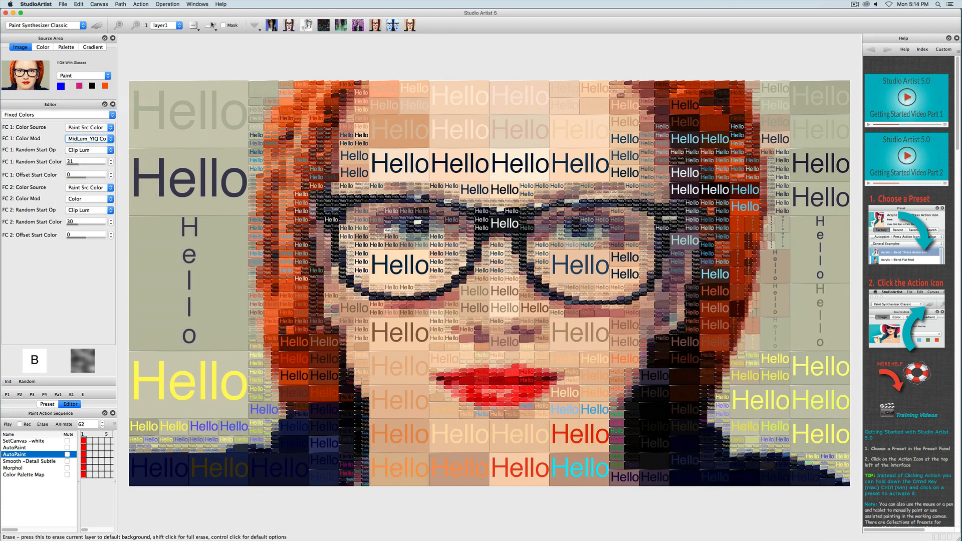
click(98, 27)
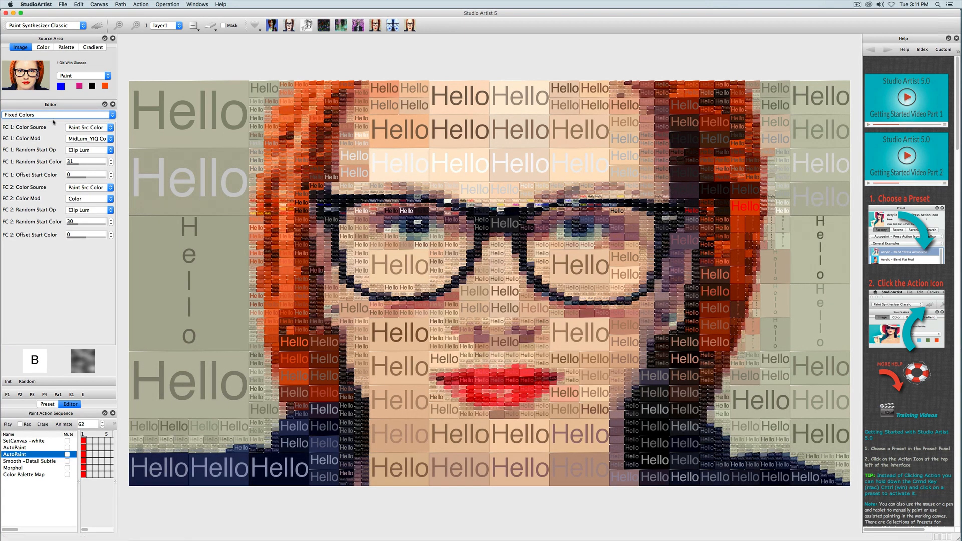
- In Region as Brush Mode, set the Shadow Opt to Raster Cast Shadow, then erase and repaint the canvas
click(53, 116)
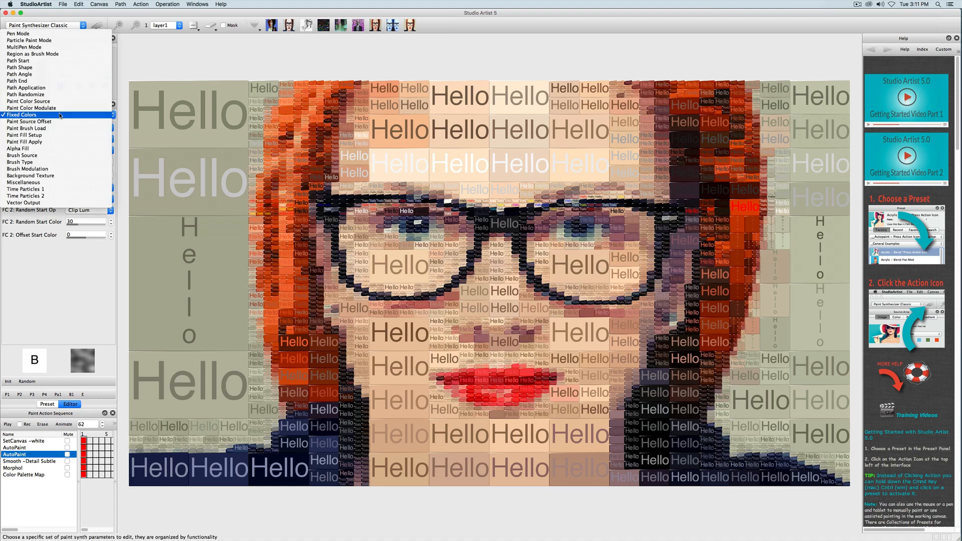
click(67, 54)
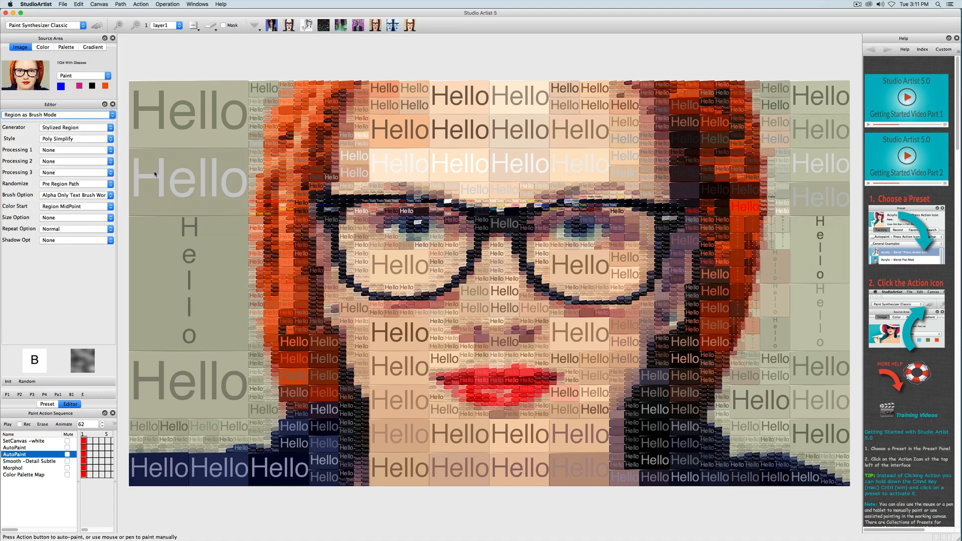
click(64, 242)
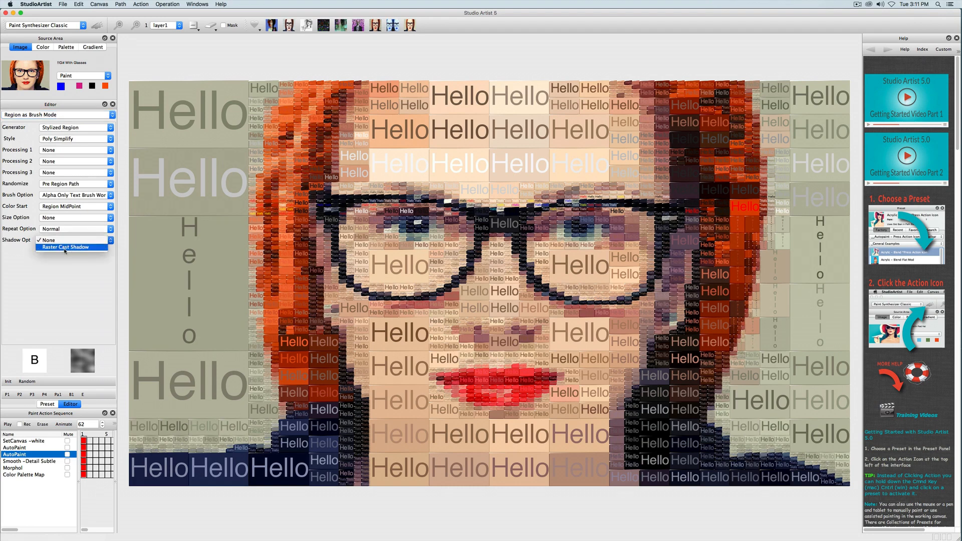
click(65, 247)
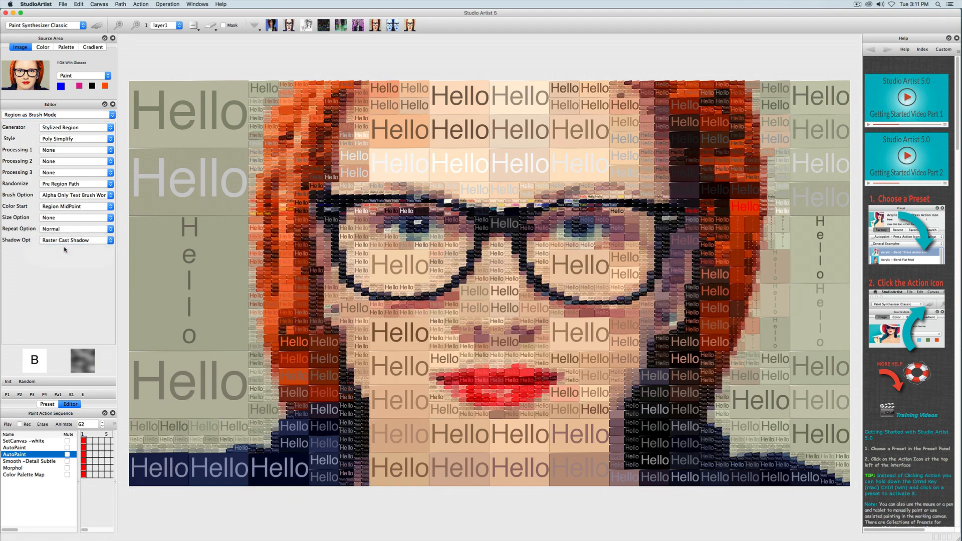
click(210, 25)
click(97, 25)
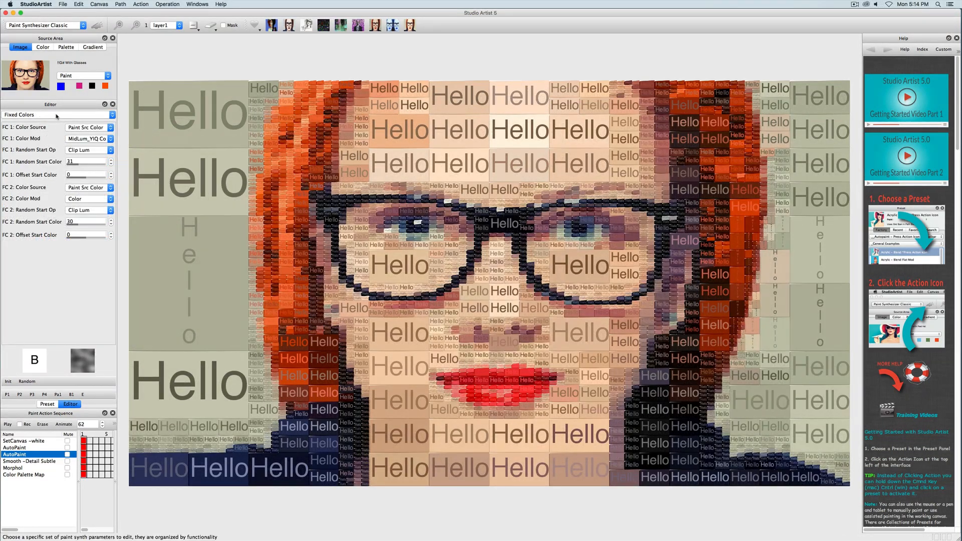
- In Vector Output, set the Main Render Option to Raster, then erase the canvas and repaint it
click(56, 116)
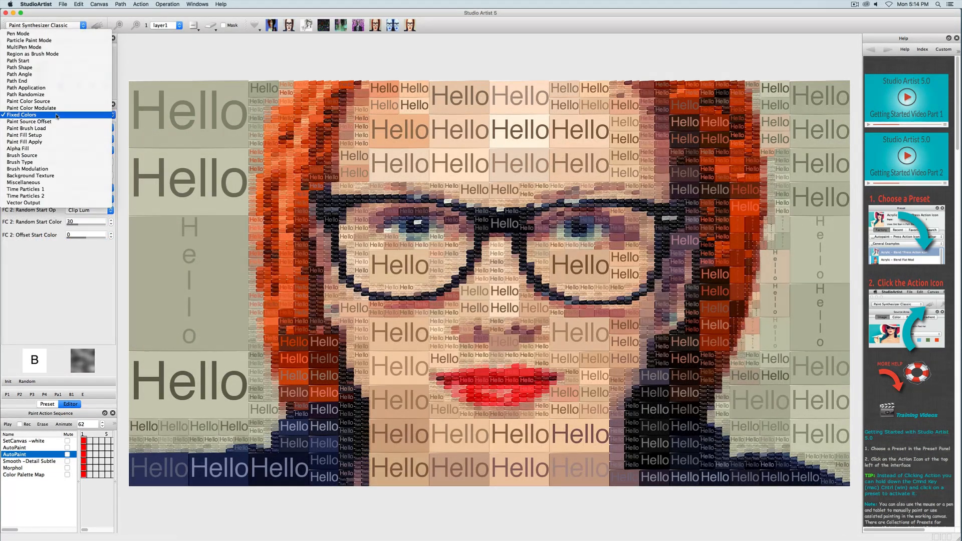
click(53, 203)
click(89, 128)
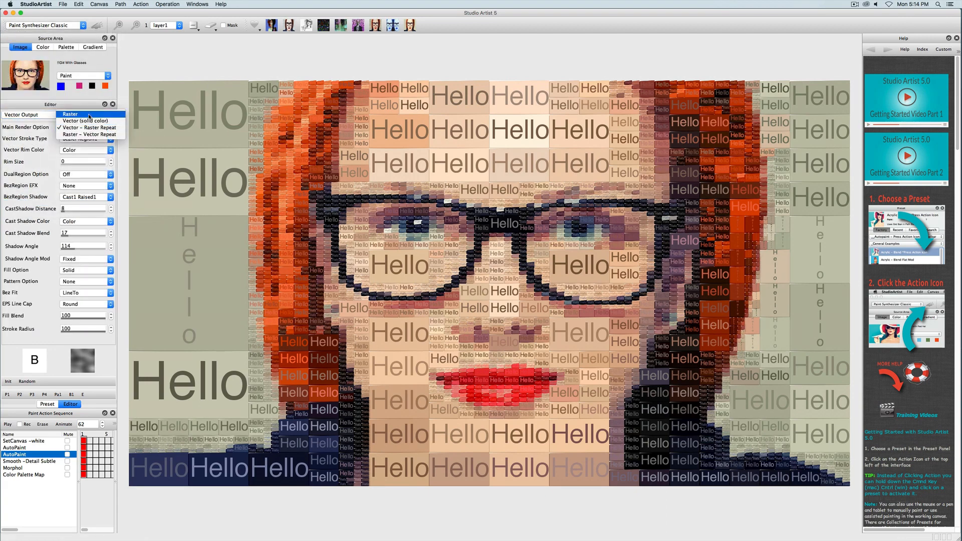
click(89, 116)
click(212, 24)
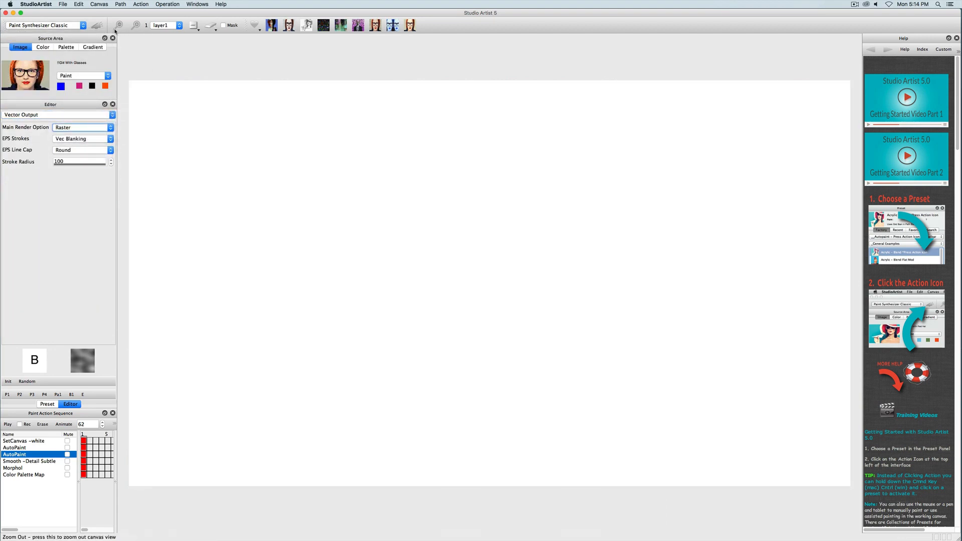
click(97, 27)
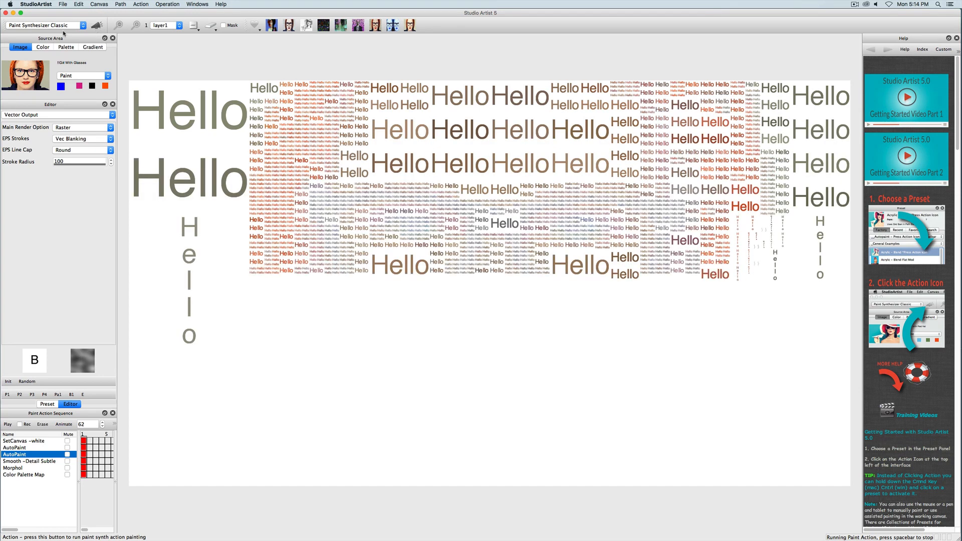
- Set the Main Render Option back to Vector - Raster Repeat while the canvas is painting
click(82, 127)
click(81, 141)
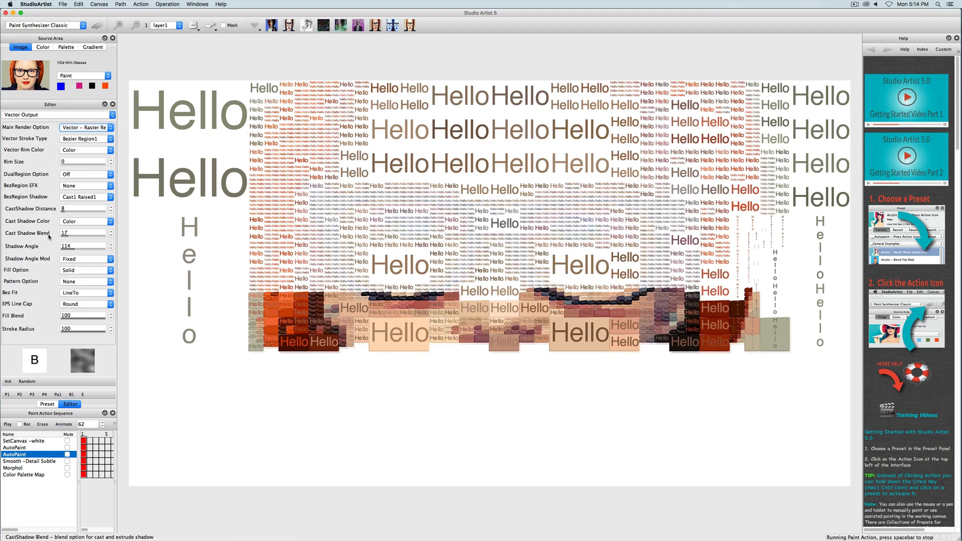